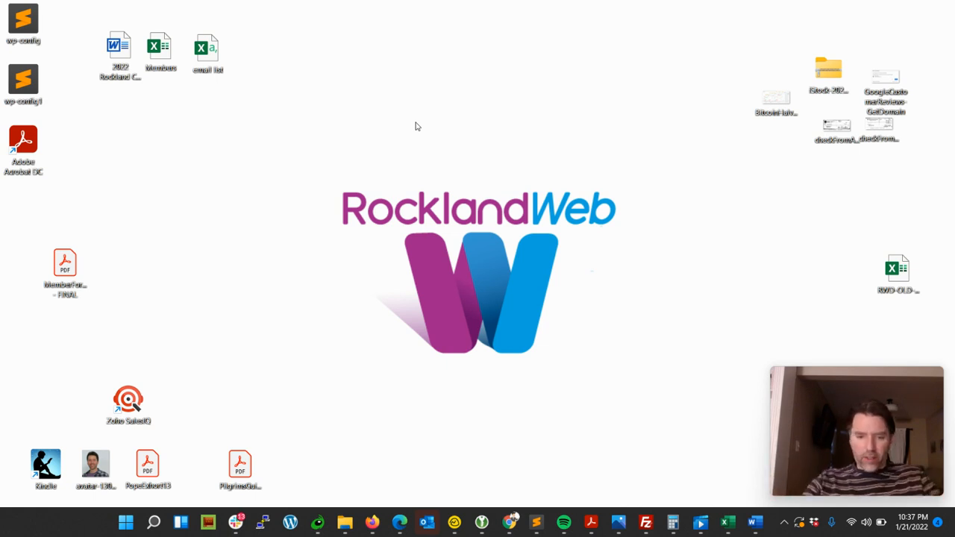
pyautogui.click(454, 522)
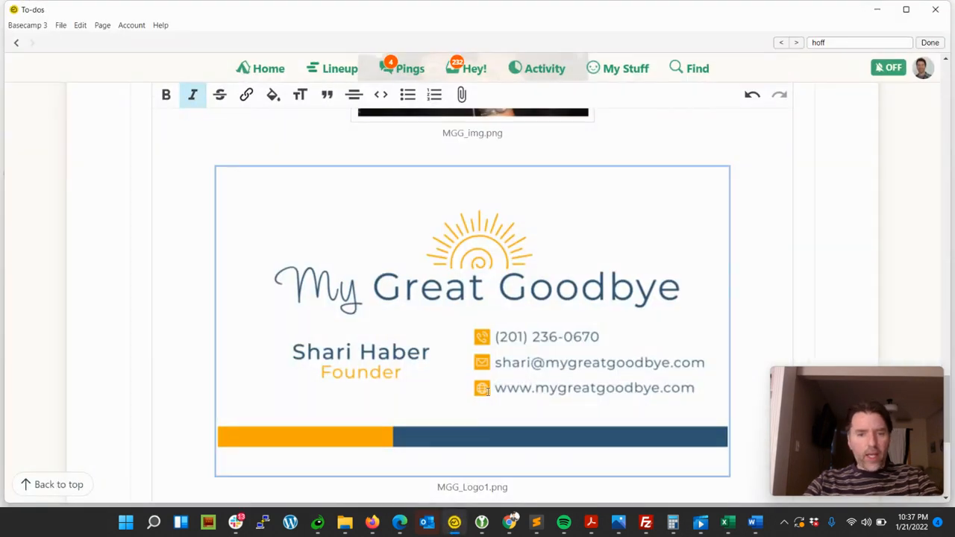
pyautogui.click(454, 523)
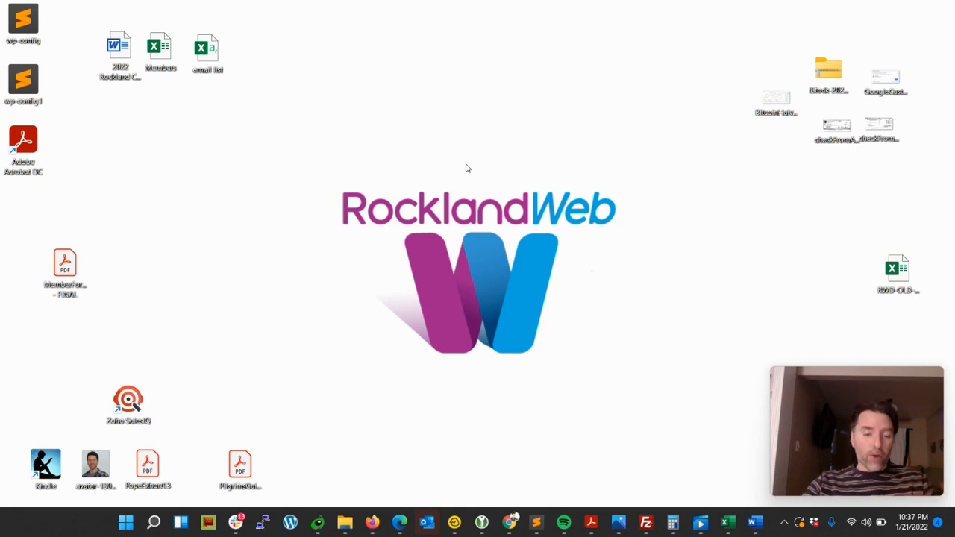
pyautogui.moveTo(149, 526)
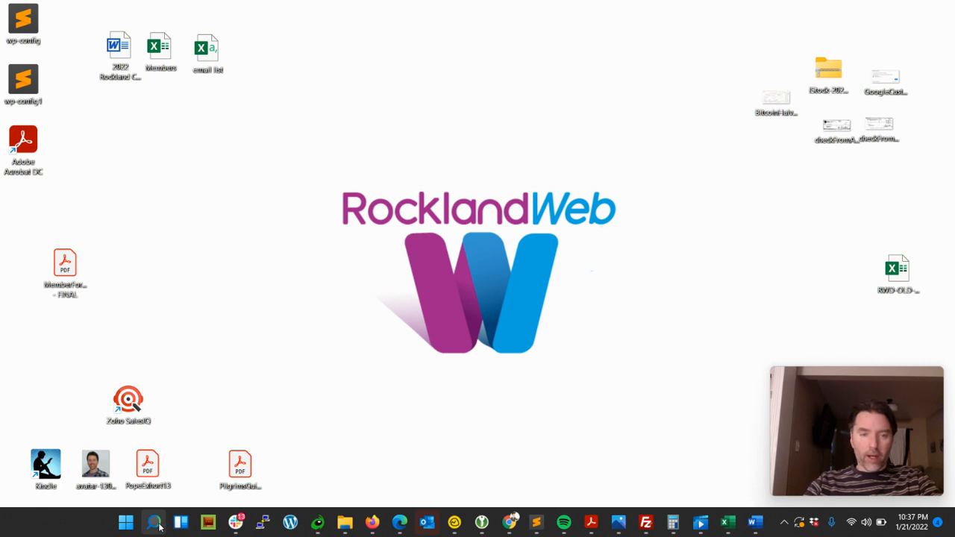
pyautogui.click(159, 527)
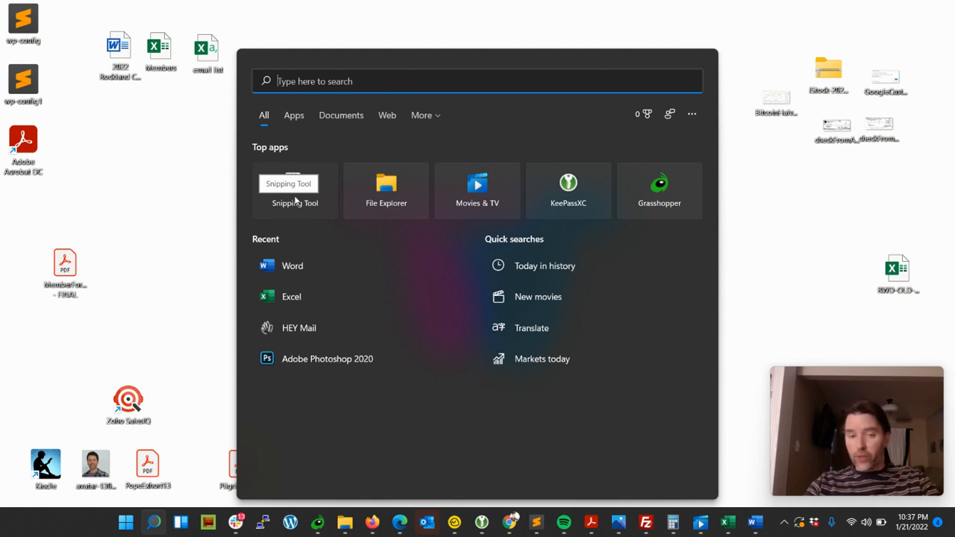
pyautogui.write('snippin')
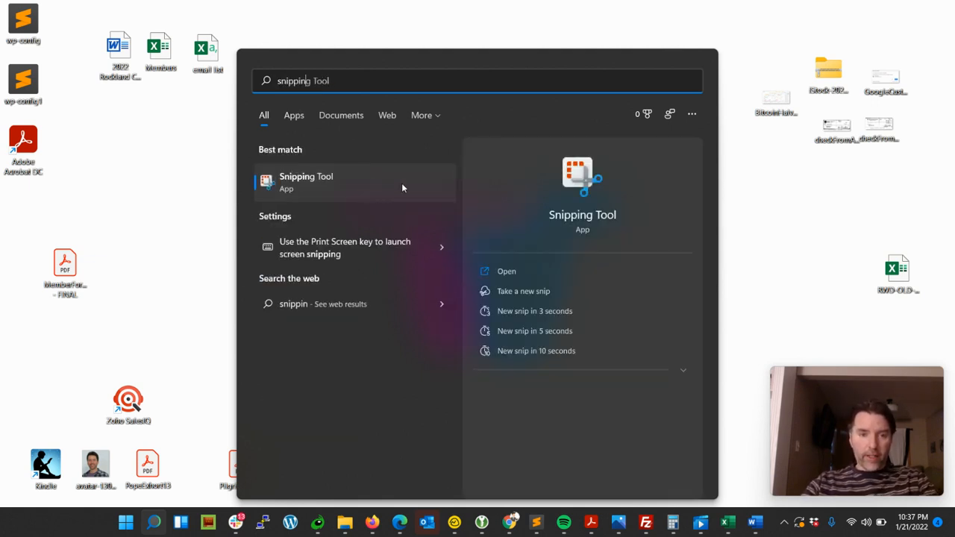
pyautogui.click(181, 203)
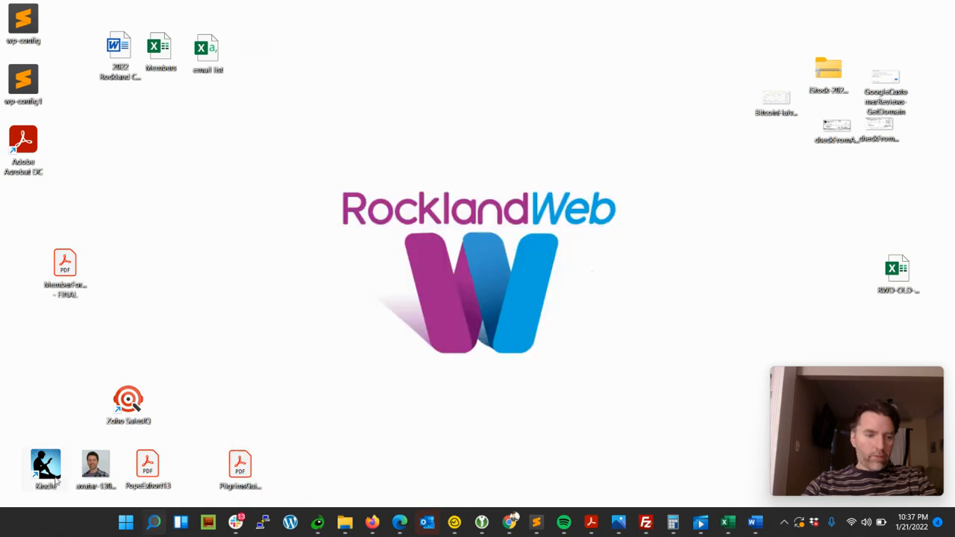
# Search the Start menu for snip and open the Snipping Tool app
pyautogui.click(126, 522)
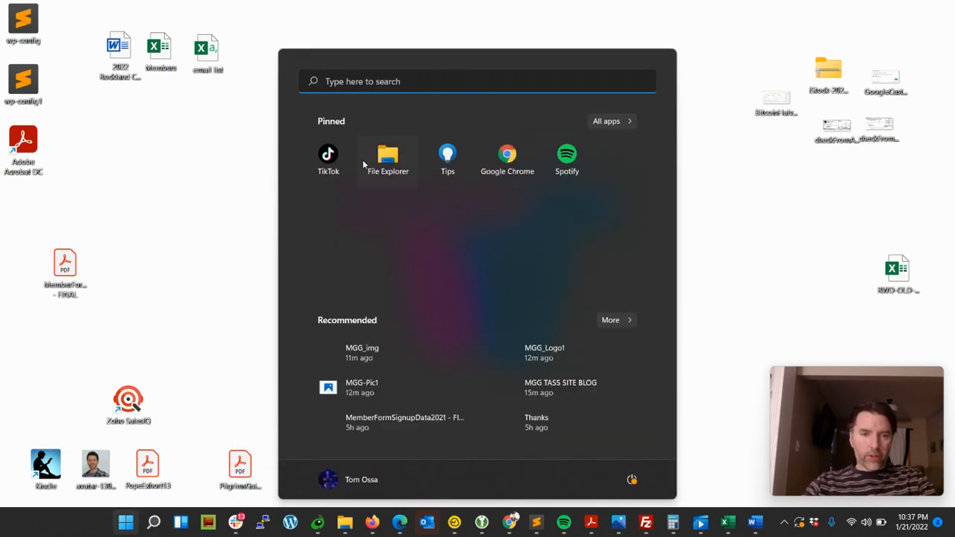
pyautogui.click(337, 81)
pyautogui.write('snip')
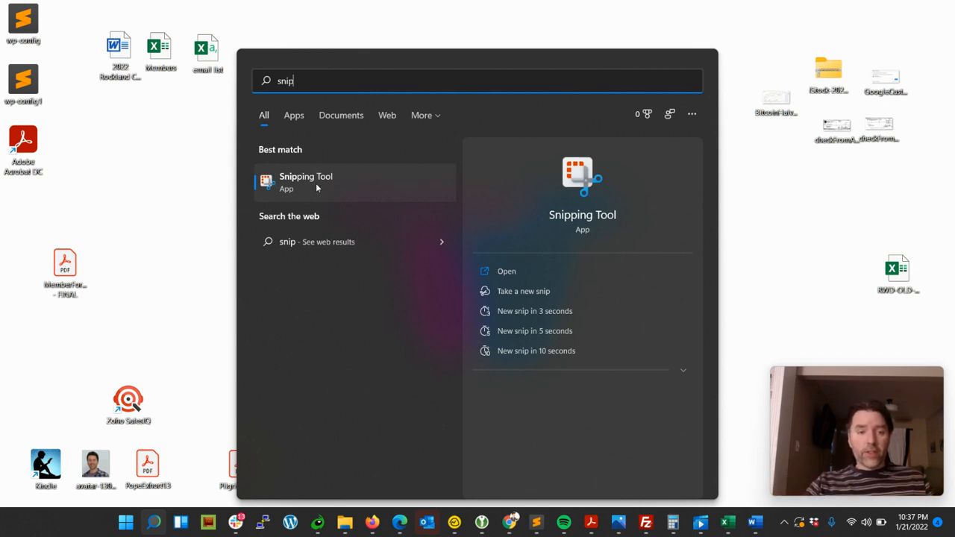
pyautogui.click(317, 188)
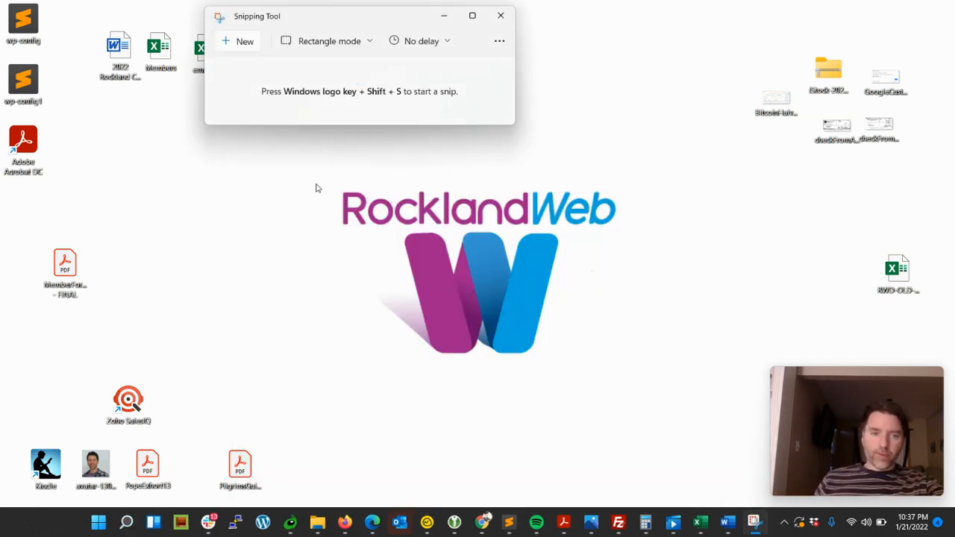
# Start a new rectangle snip and capture the RocklandWeb logo in the middle of the desktop
pyautogui.moveTo(336, 17); pyautogui.dragTo(508, 45)
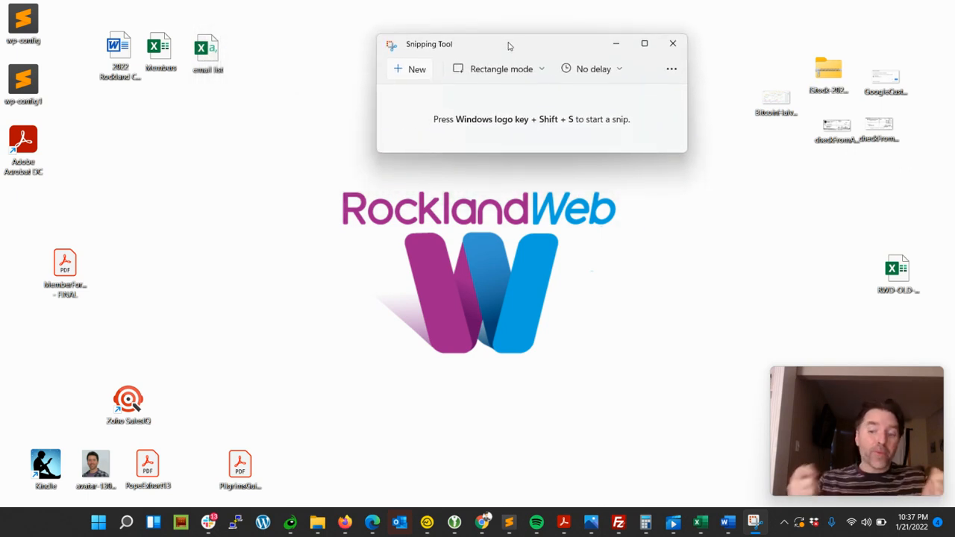
pyautogui.click(411, 73)
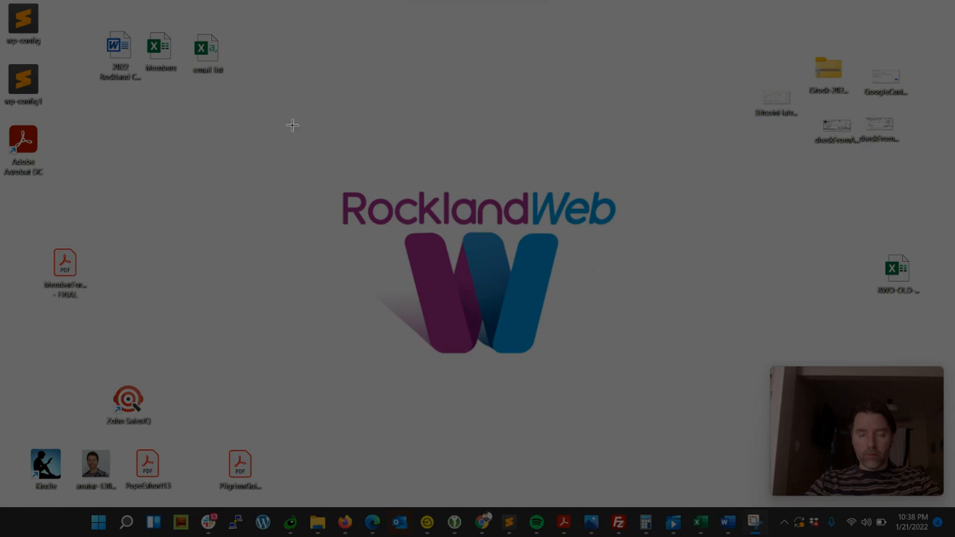
pyautogui.moveTo(292, 125); pyautogui.dragTo(661, 391)
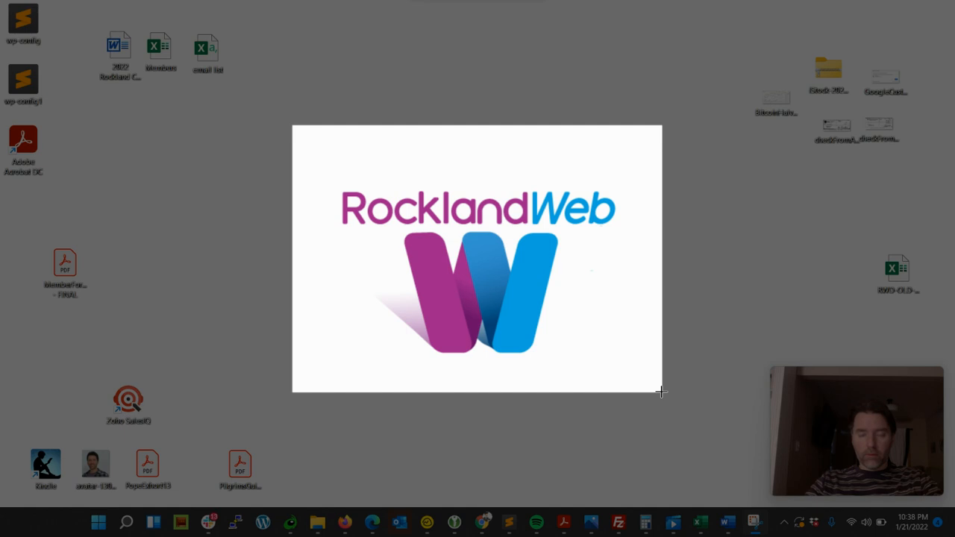
pyautogui.moveTo(661, 391); pyautogui.dragTo(661, 392)
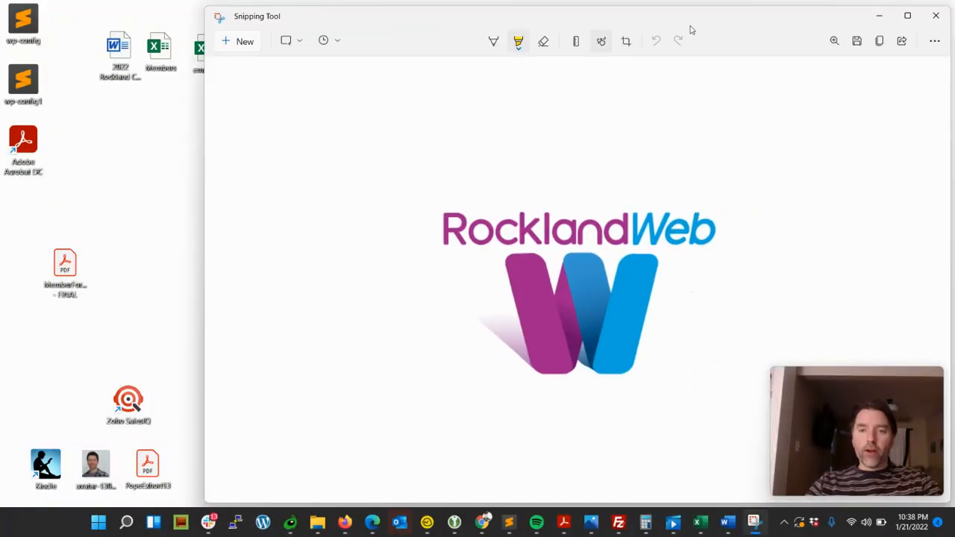
pyautogui.moveTo(687, 23); pyautogui.dragTo(570, 21)
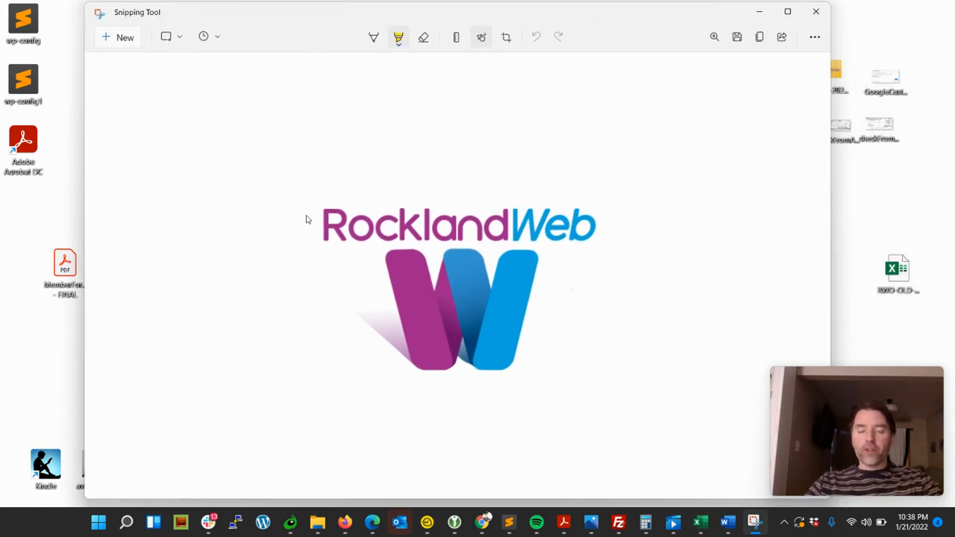
pyautogui.click(398, 39)
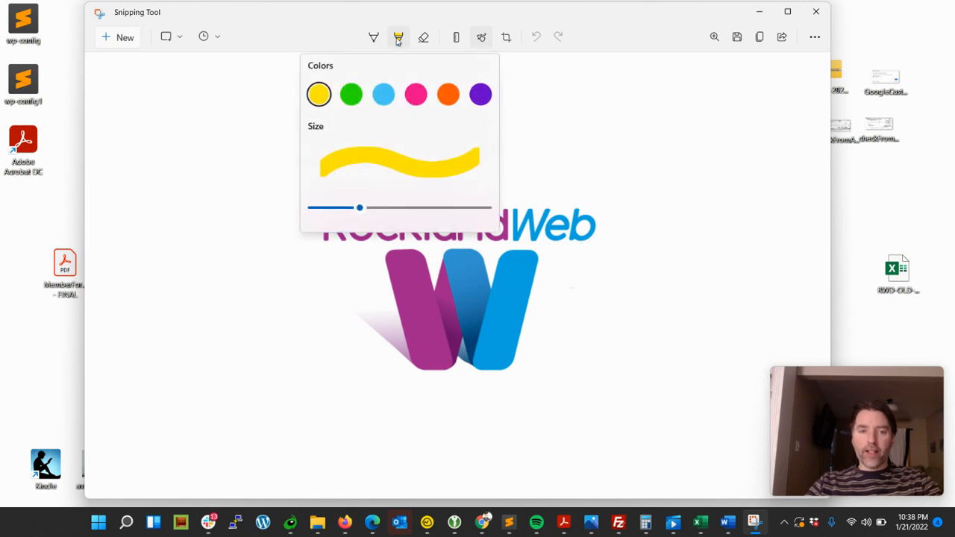
pyautogui.click(374, 41)
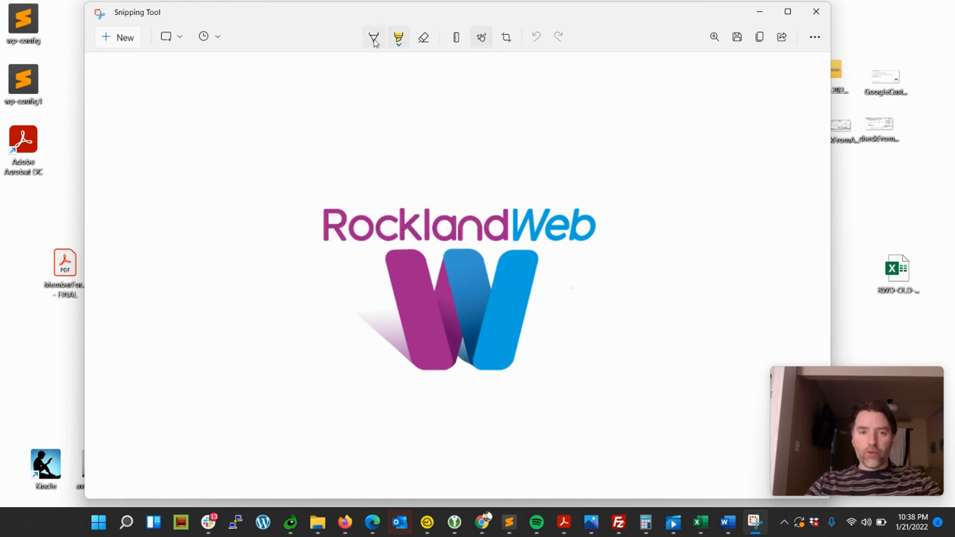
pyautogui.click(373, 40)
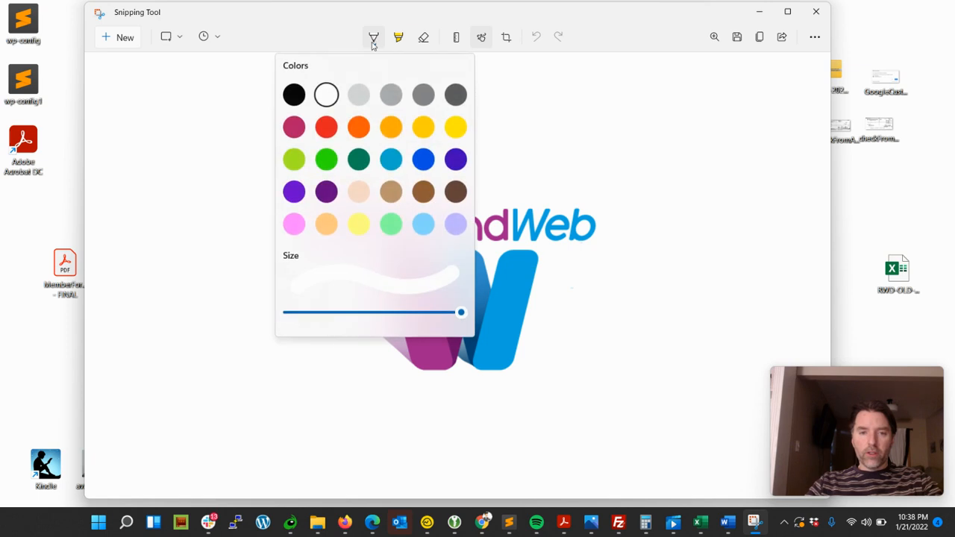
pyautogui.click(608, 41)
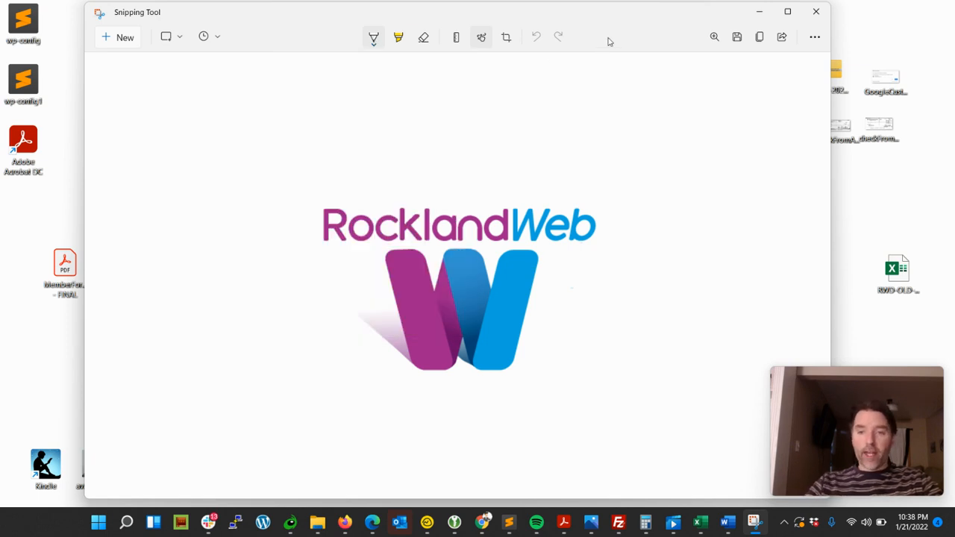
# Open the Save As dialog for the snip and browse Documents and 1 - Projects before returning to Downloads
pyautogui.click(737, 37)
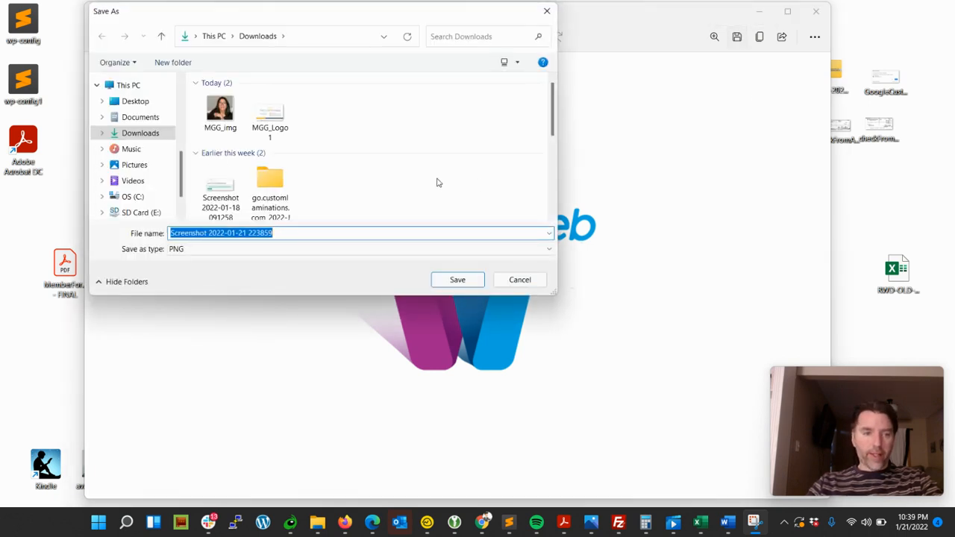
pyautogui.click(146, 121)
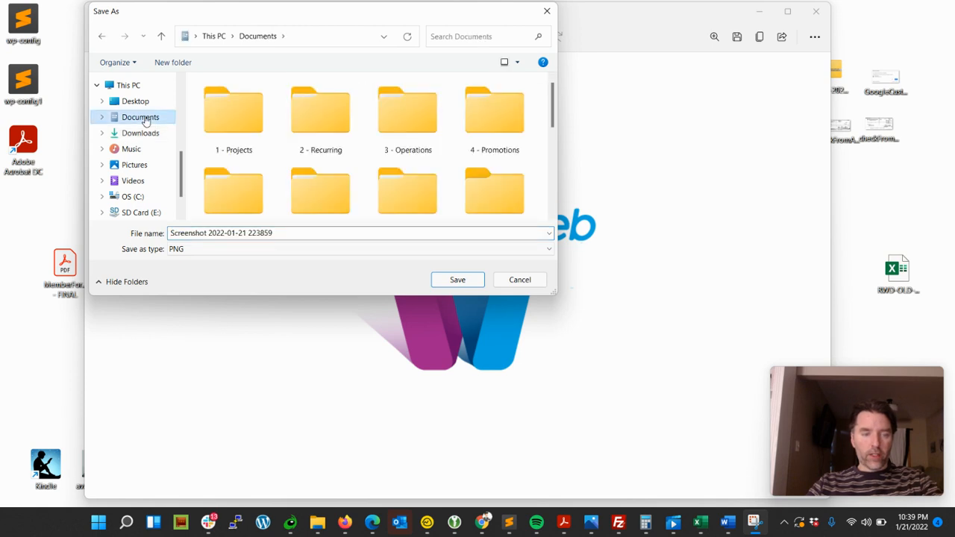
pyautogui.doubleClick(240, 122)
pyautogui.scroll(-4, 273, 129)
pyautogui.scroll(-3, 274, 129)
pyautogui.scroll(3, 289, 98)
pyautogui.scroll(-2, 289, 100)
pyautogui.scroll(1, 289, 105)
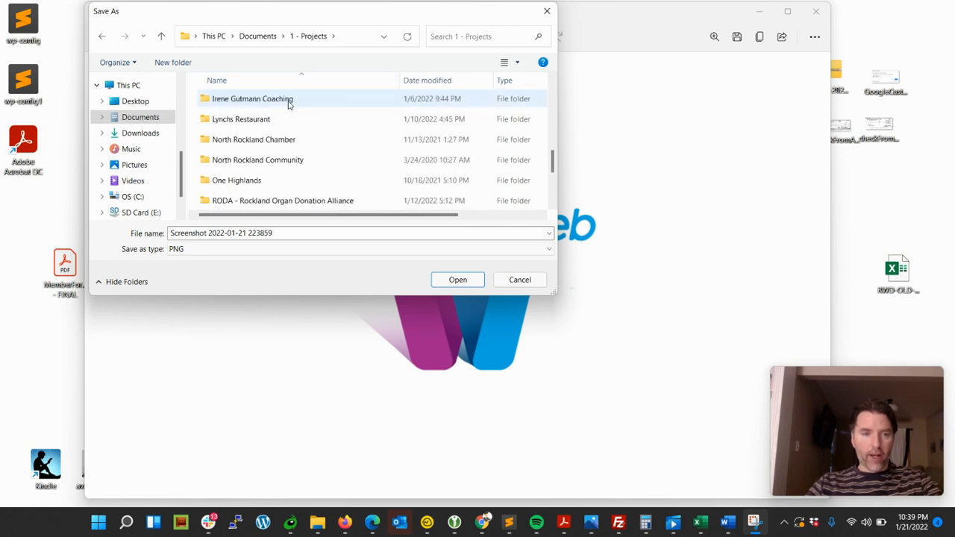
pyautogui.scroll(5, 289, 104)
pyautogui.click(139, 133)
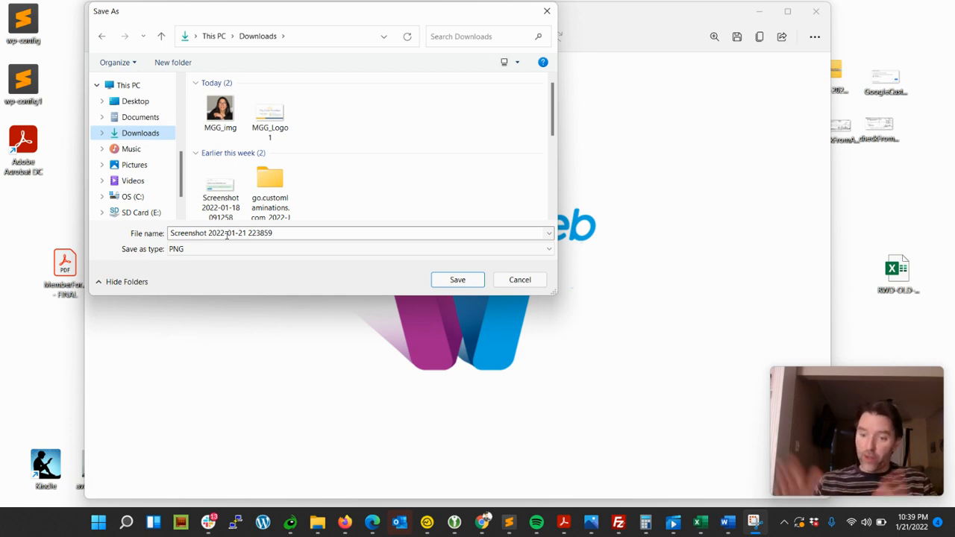
# Save the snip in Downloads with the file name RW_logo as a PNG
pyautogui.tripleClick(226, 235)
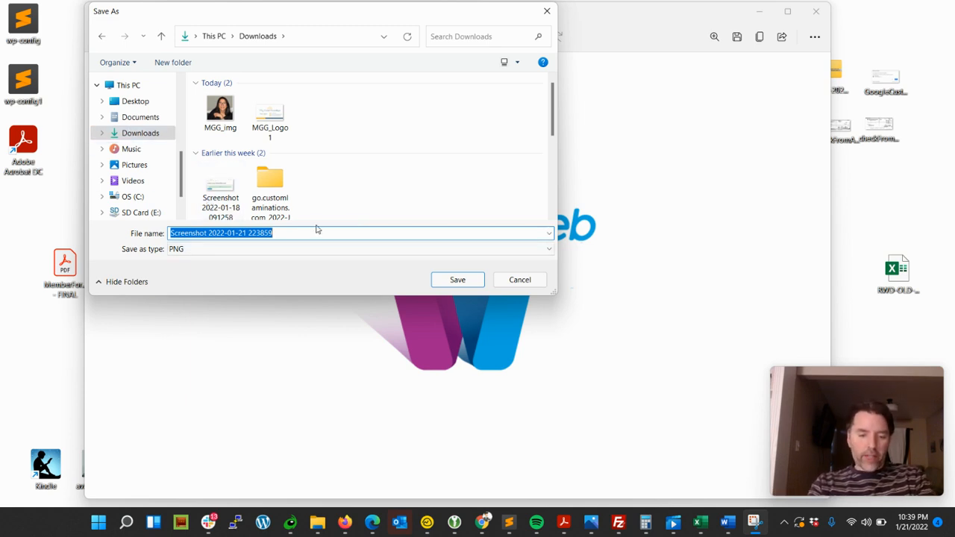
pyautogui.write('RW_')
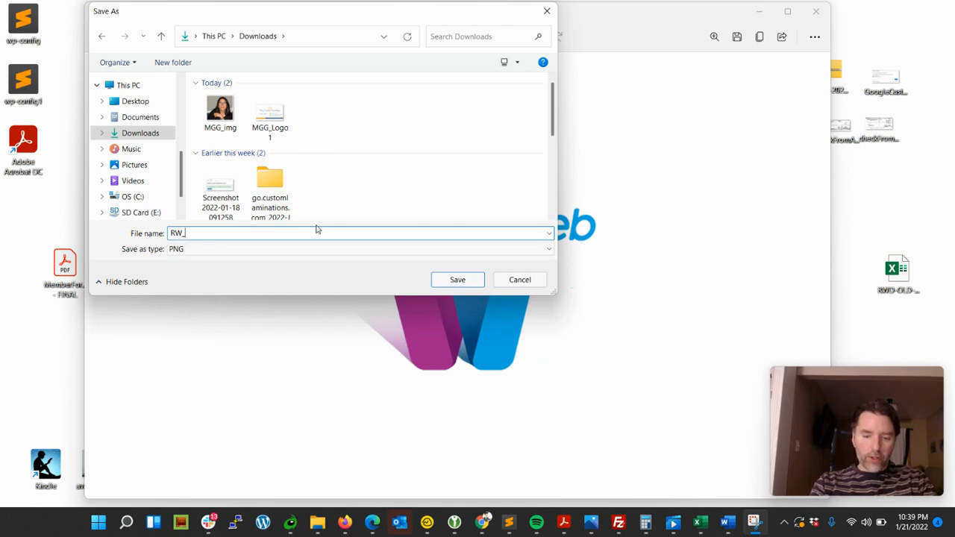
pyautogui.write('logo')
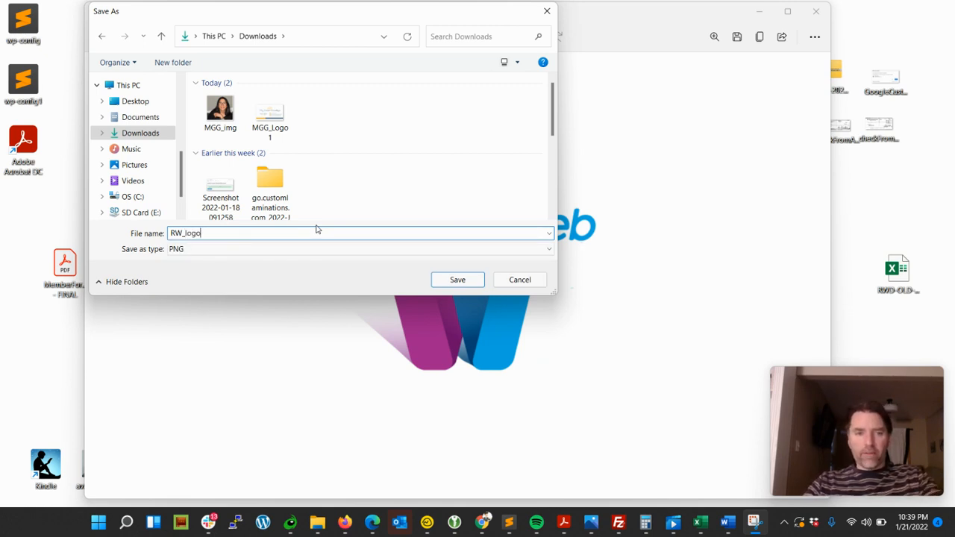
pyautogui.click(227, 253)
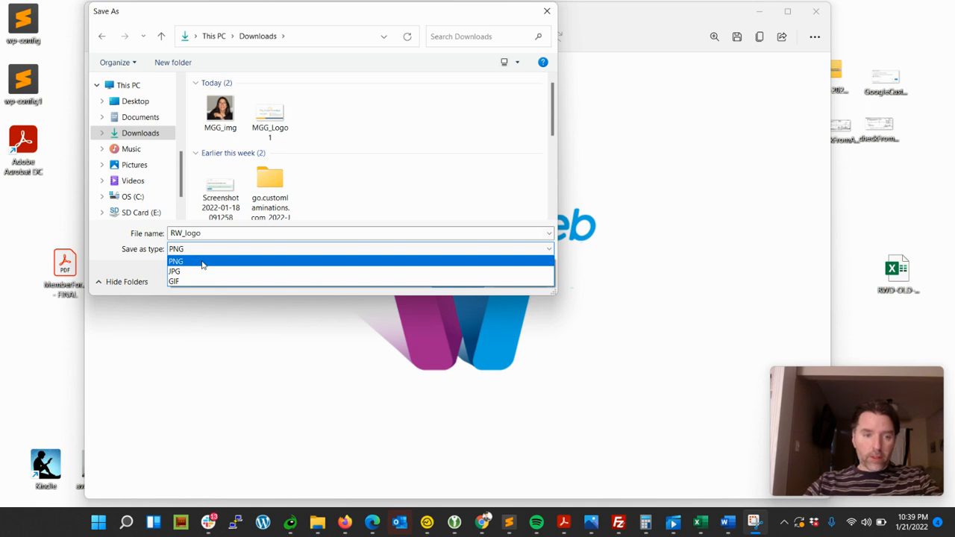
pyautogui.click(202, 262)
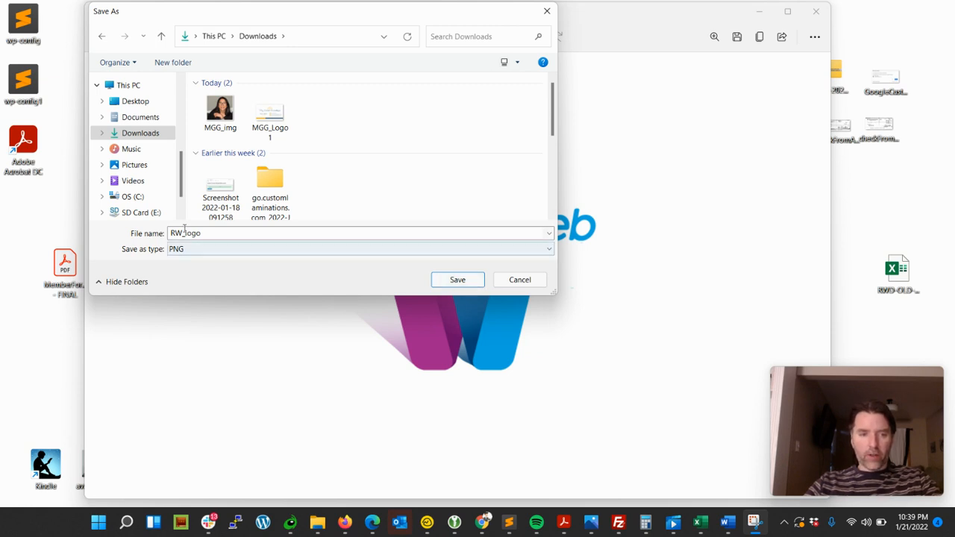
pyautogui.click(456, 281)
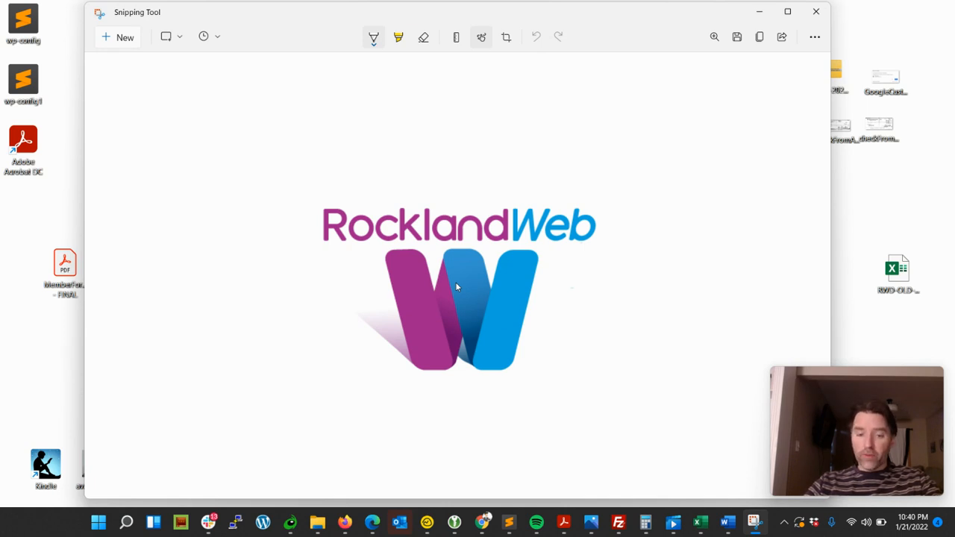
# Switch back to the to-do editor and add two blank lines below the description paragraph
pyautogui.click(427, 521)
pyautogui.scroll(-5, 465, 395)
pyautogui.scroll(2, 557, 319)
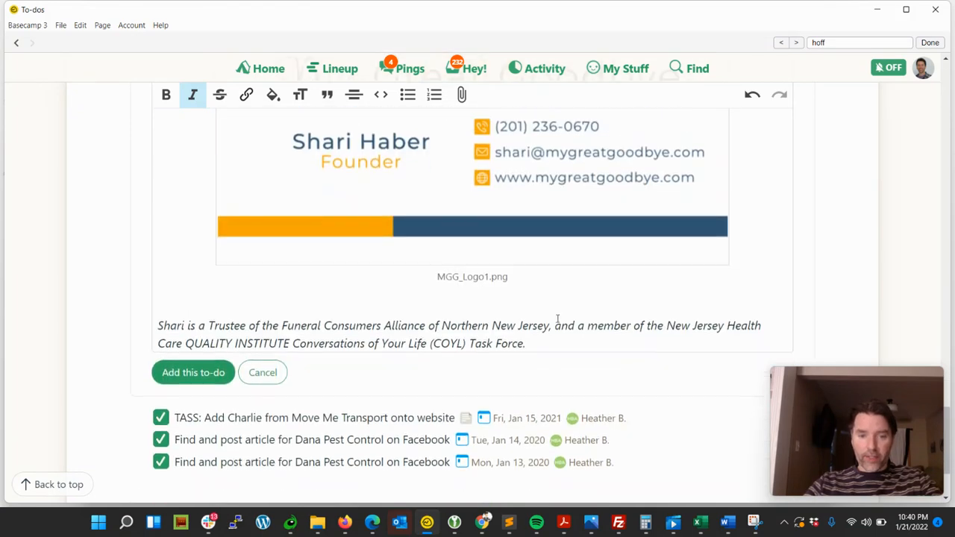
pyautogui.scroll(-1, 557, 319)
pyautogui.press('Return')
pyautogui.press('Return')
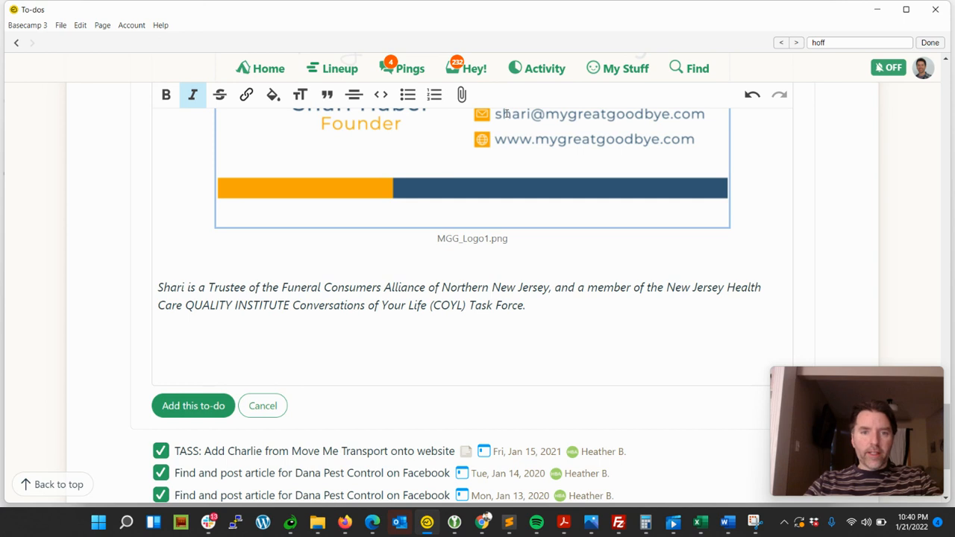
# Attach the RW_logo image from Downloads into the to-do description and place the cursor below it
pyautogui.click(461, 94)
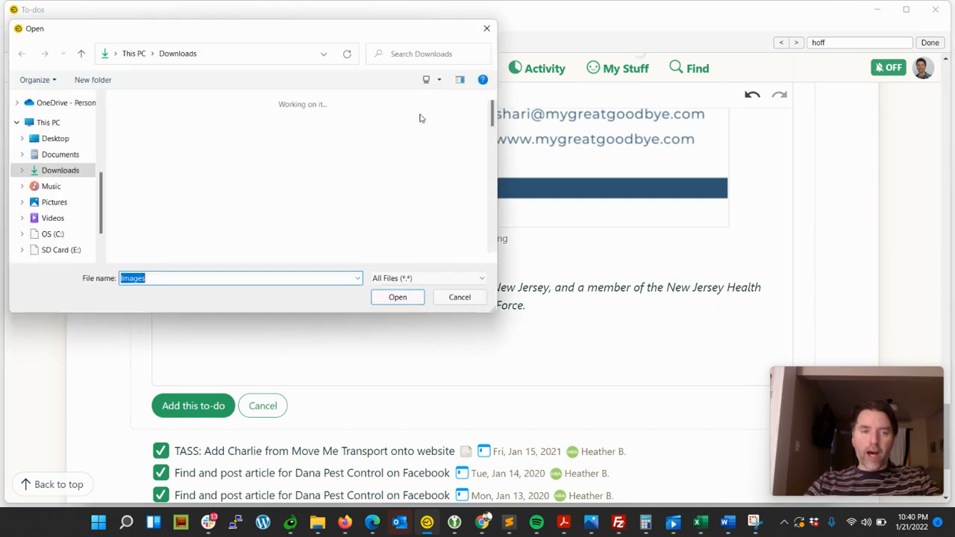
pyautogui.doubleClick(147, 132)
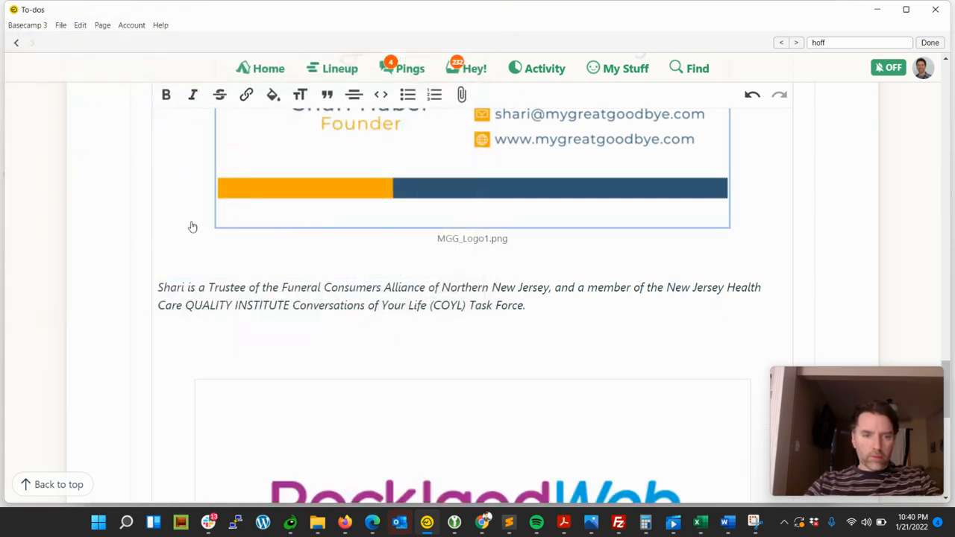
pyautogui.scroll(-5, 520, 328)
pyautogui.scroll(3, 517, 332)
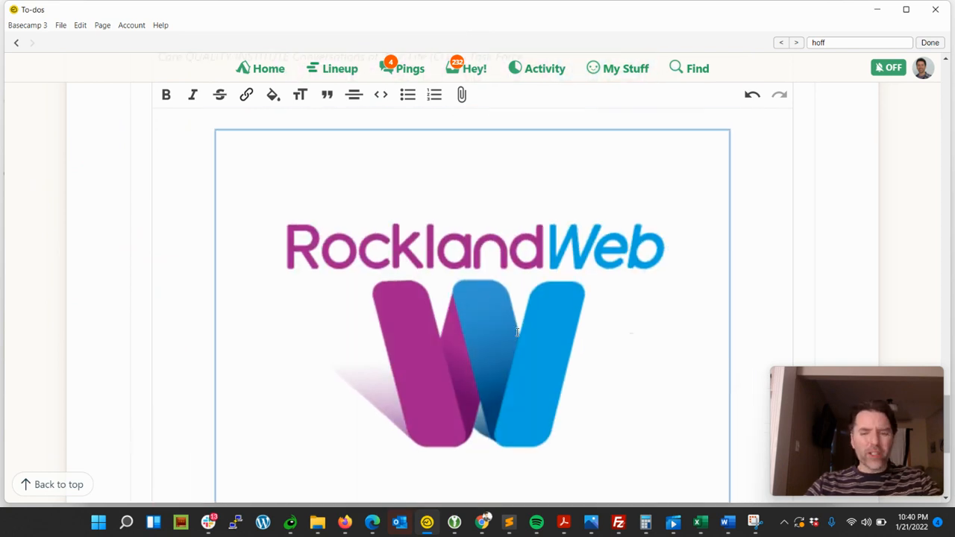
pyautogui.scroll(-2, 635, 358)
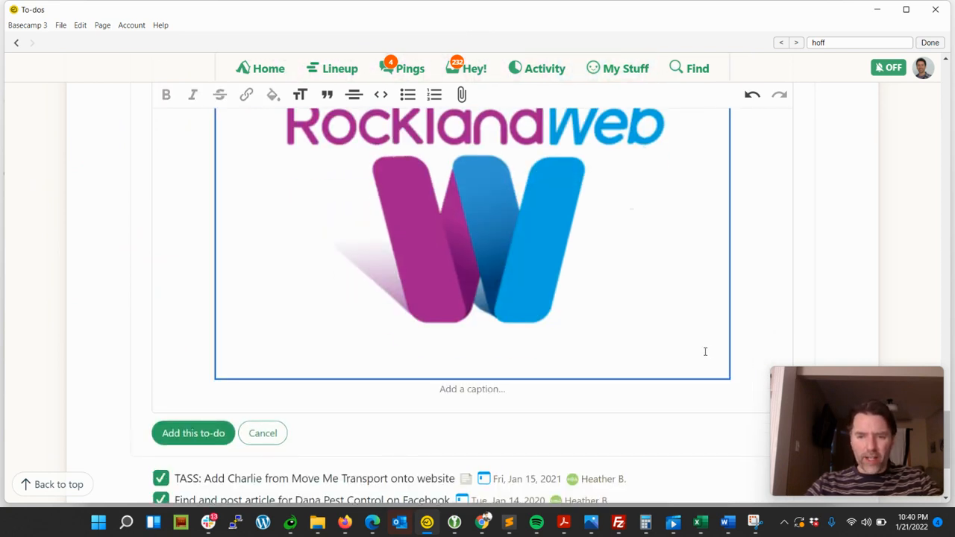
pyautogui.click(584, 393)
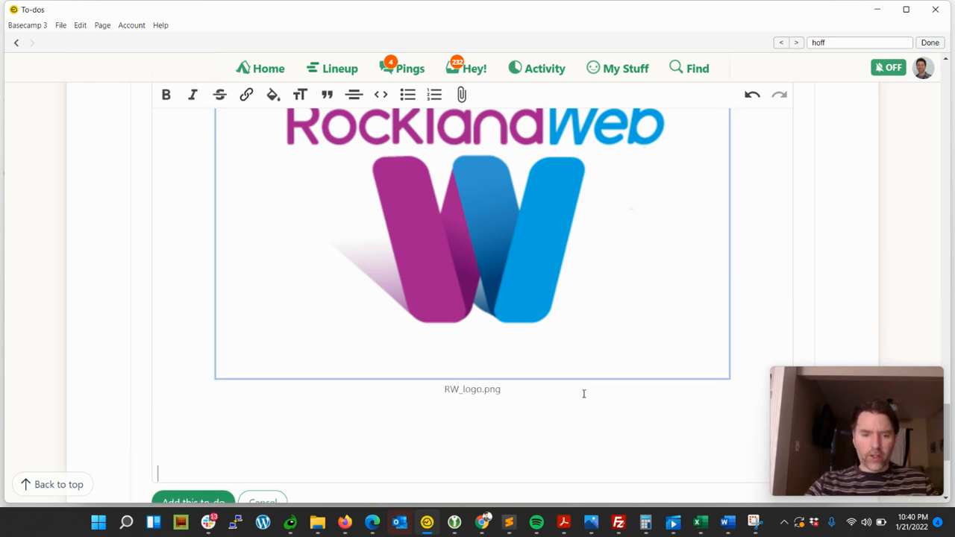
# Copy the snip from the Snipping Tool and paste it into the to-do description below the attached RW_logo image
pyautogui.scroll(-3, 584, 393)
pyautogui.click(488, 291)
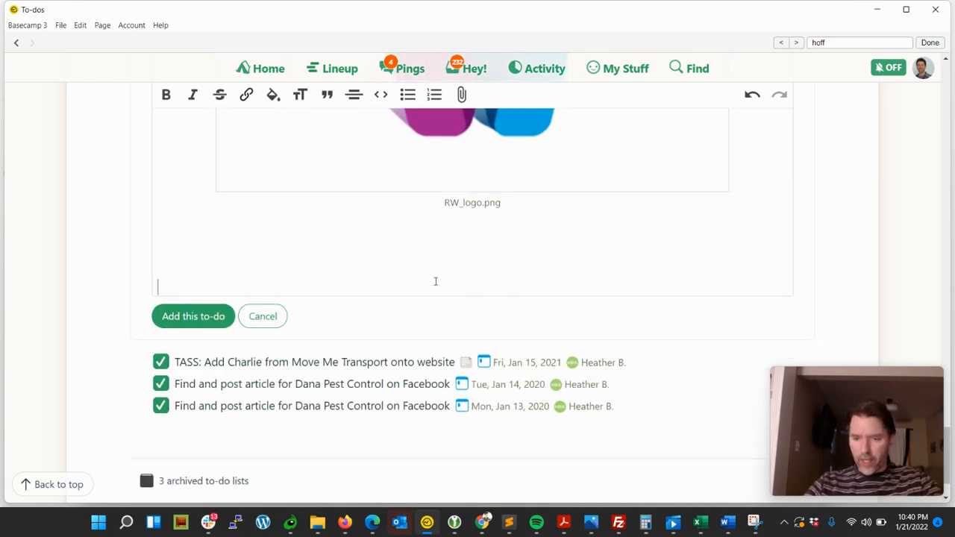
pyautogui.click(754, 522)
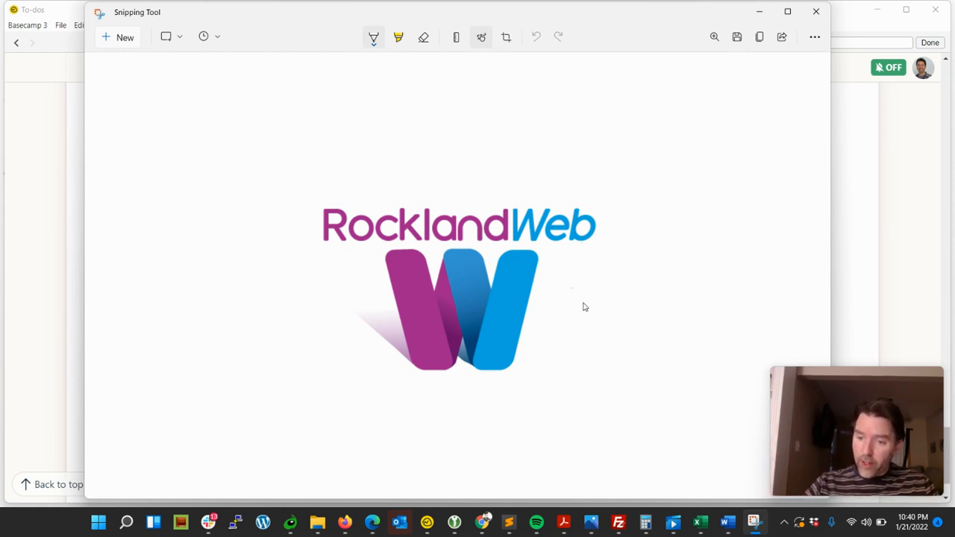
pyautogui.hotkey('ctrl', 'c')
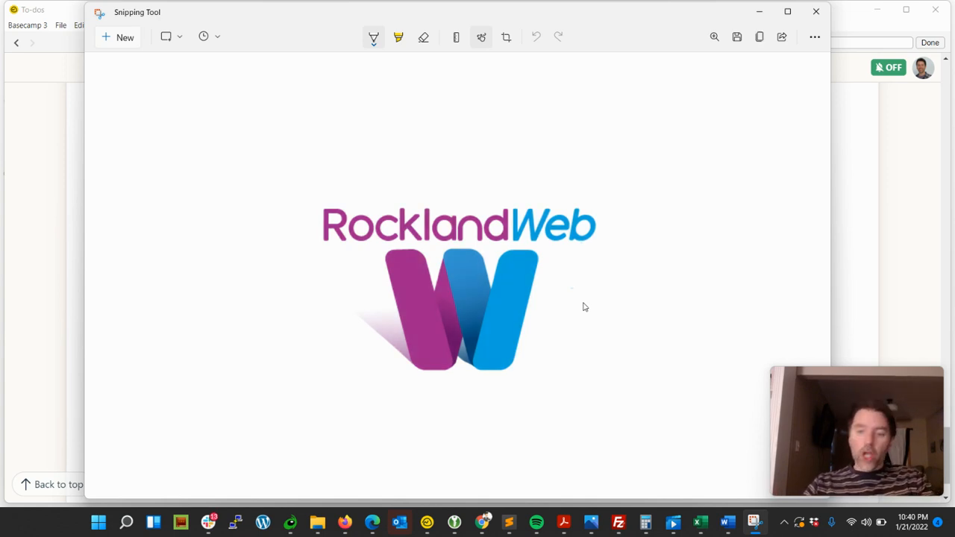
pyautogui.hotkey('alt', 'Tab')
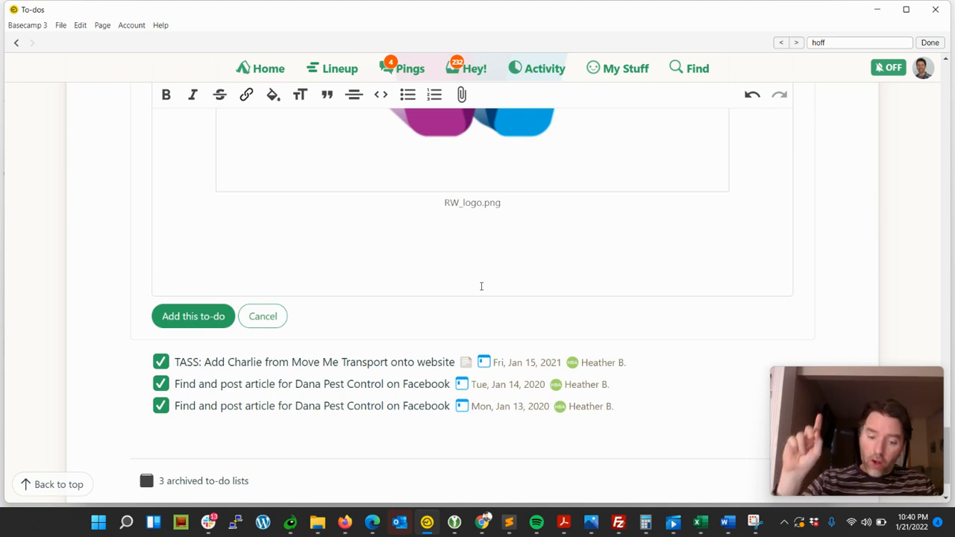
pyautogui.hotkey('ctrl', 'v')
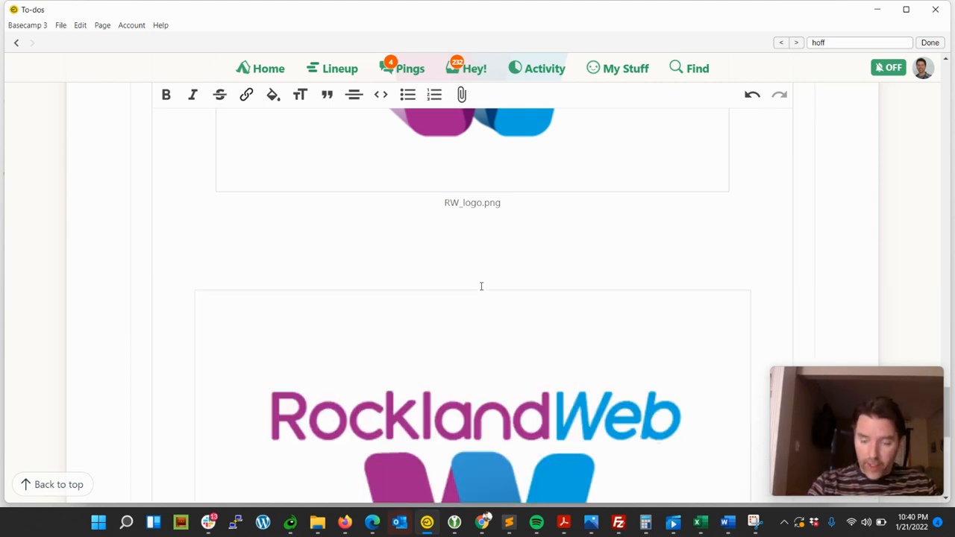
# Scroll to the pasted image in the description and dismiss the Google Chrome notification pop-up
pyautogui.scroll(-3, 481, 286)
pyautogui.click(481, 287)
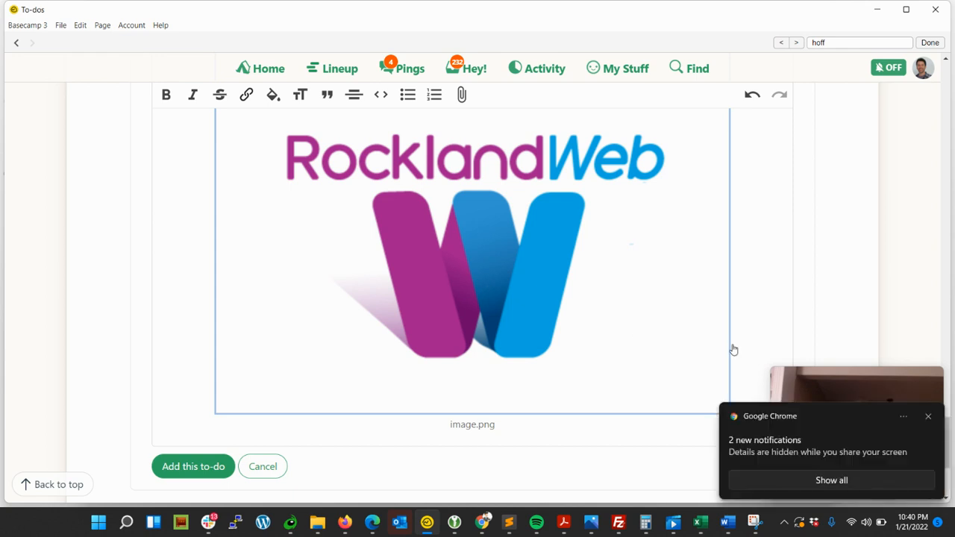
pyautogui.click(929, 418)
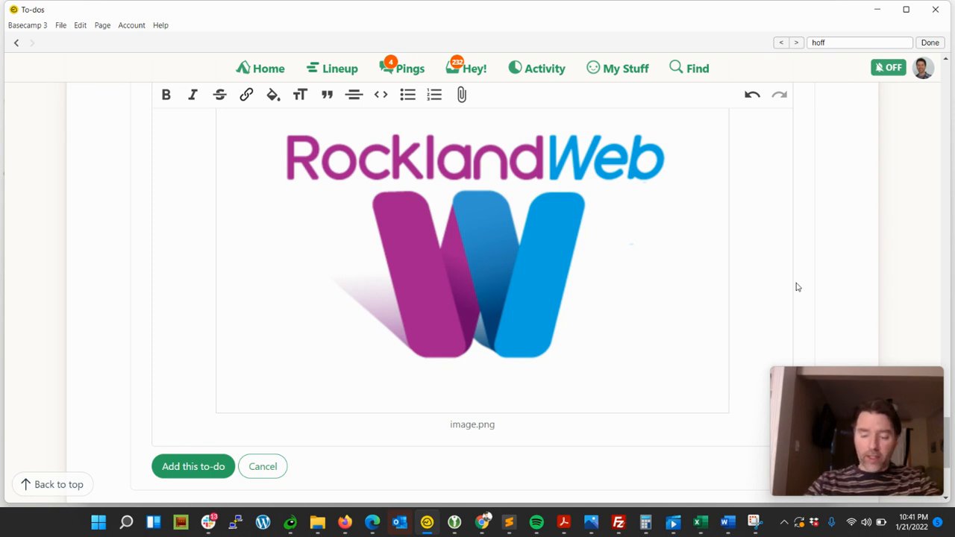
# Switch to the Snipping Tool window, then minimize all windows to show the desktop
pyautogui.click(752, 522)
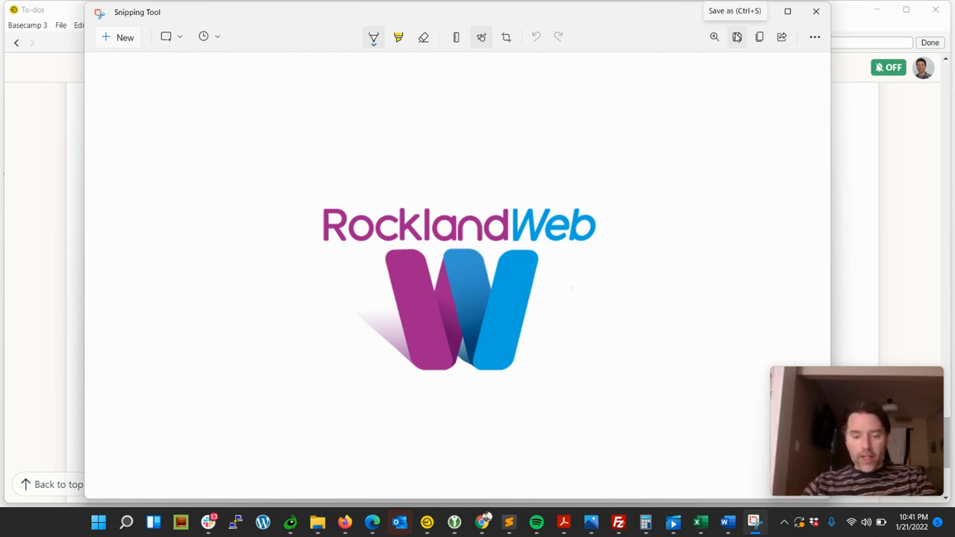
pyautogui.press('super+d')
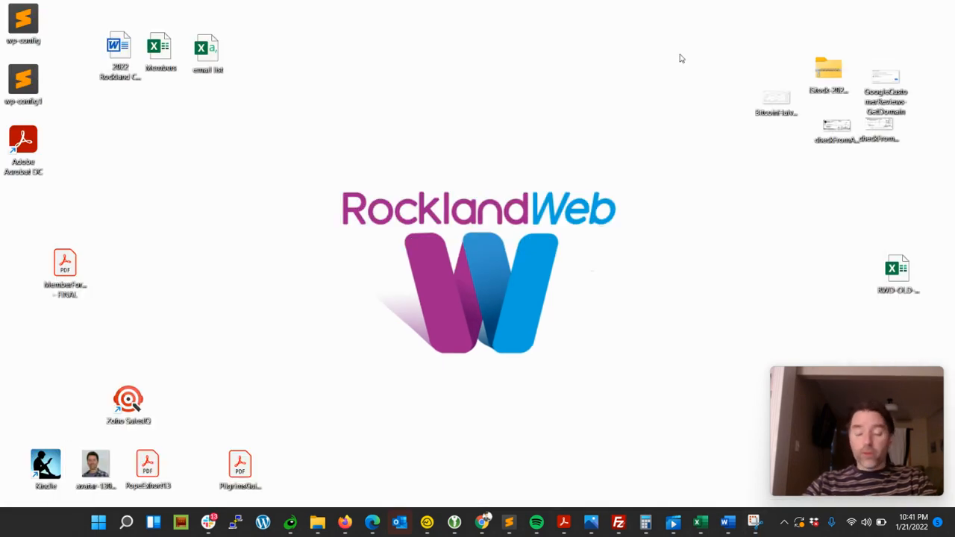